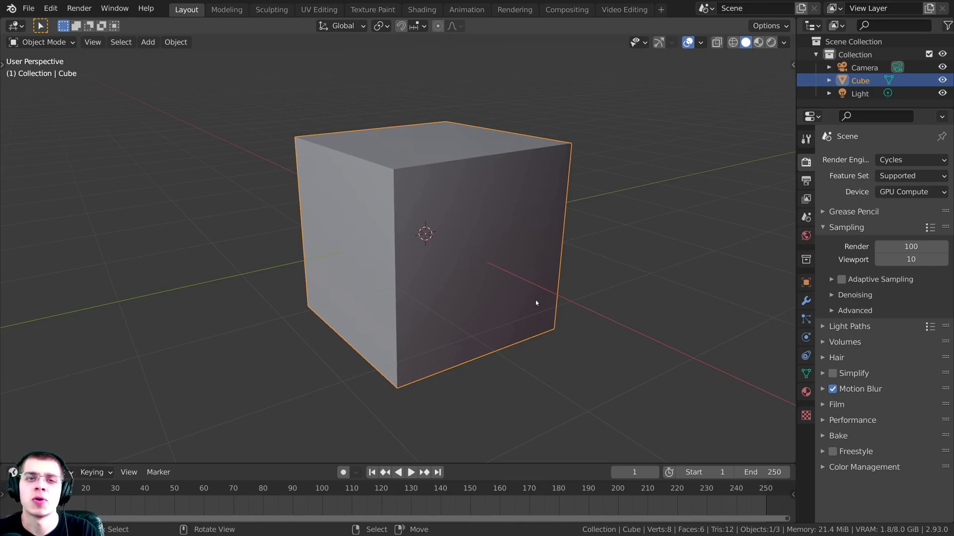
Step: Enter Edit Mode on the cube and add one horizontal loop cut, slid all the way down onto the bottom edges
middle_drag(536, 300, 550, 196)
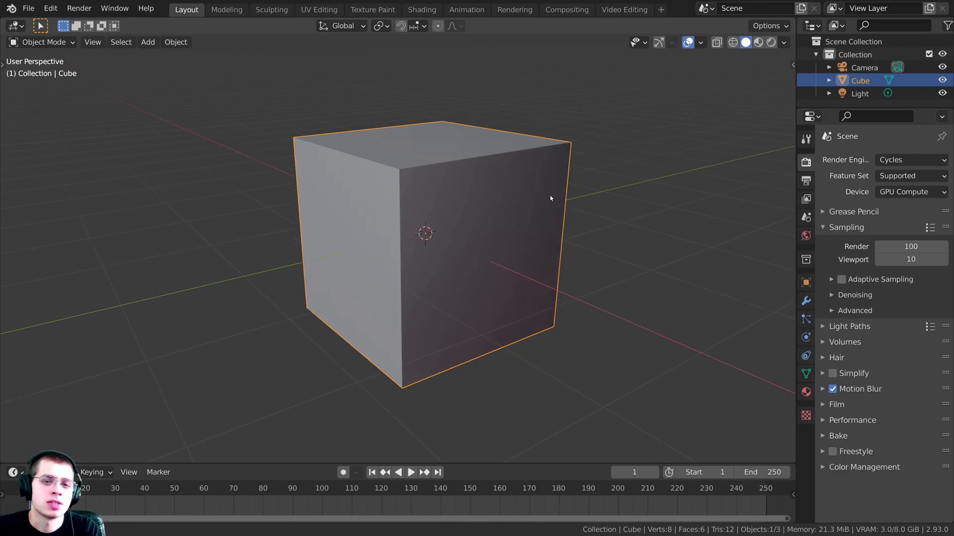
key(Tab)
scroll(413, 213, down, 1)
middle_drag(413, 213, 425, 191)
scroll(423, 213, up, 1)
scroll(425, 191, up, 1)
key(ctrl+r)
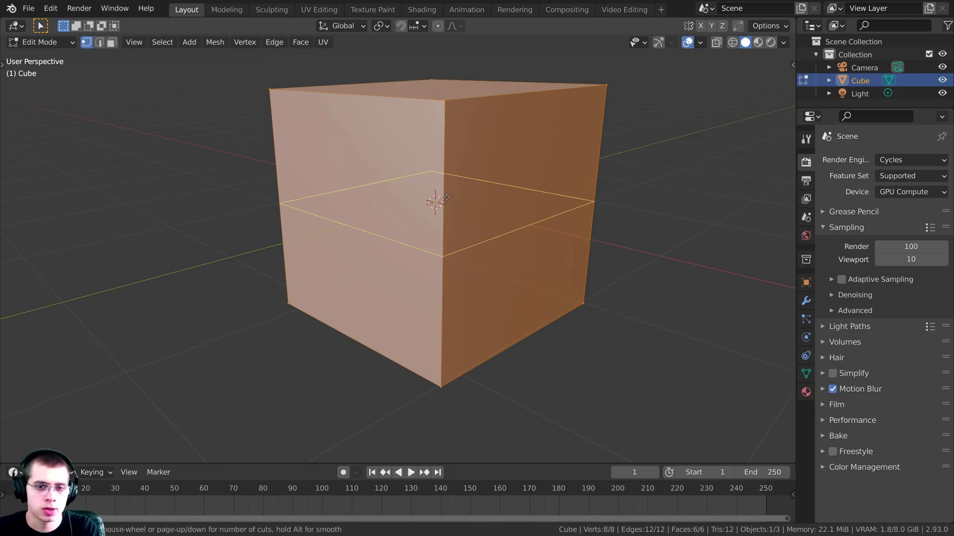
click(434, 198)
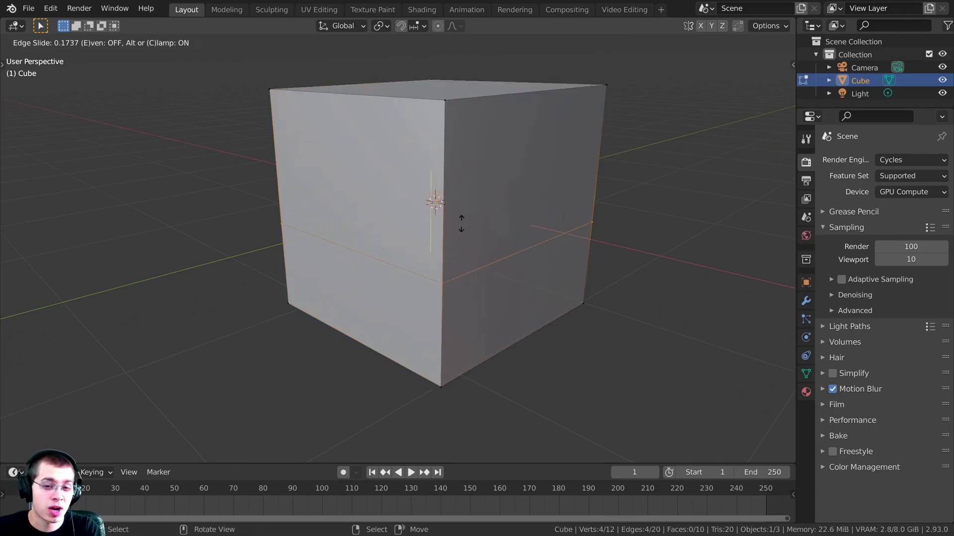
click(507, 398)
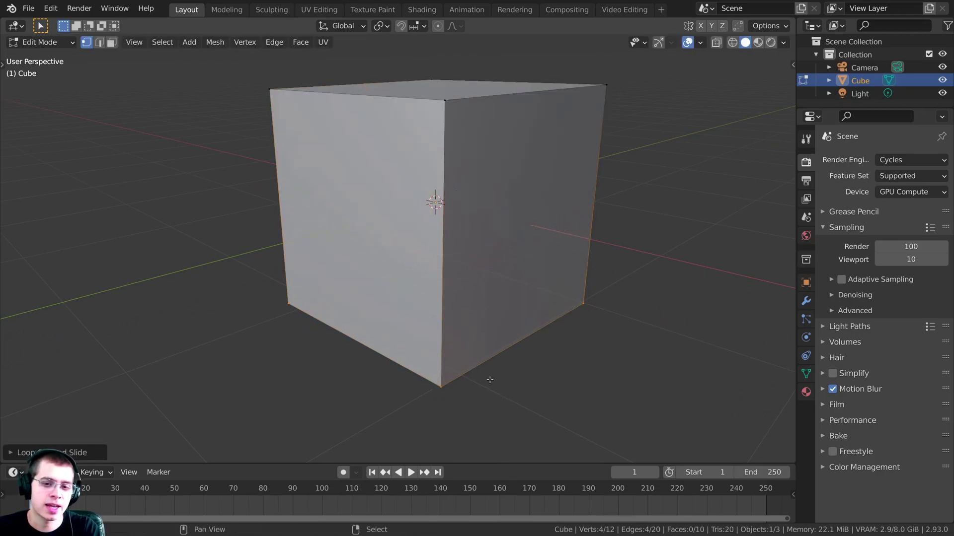
Step: Check the cube's bottom corner for overlapping vertices by moving one vertex aside and cancelling the move
shift+middle_drag(489, 381, 492, 355)
key(alt+a)
middle_drag(491, 355, 461, 234)
click(494, 216)
key(g)
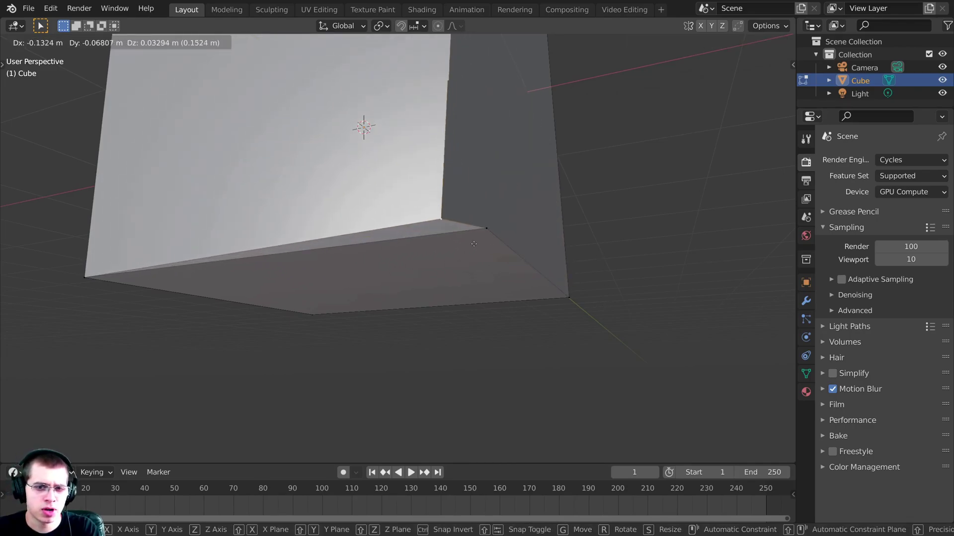
right_click(495, 251)
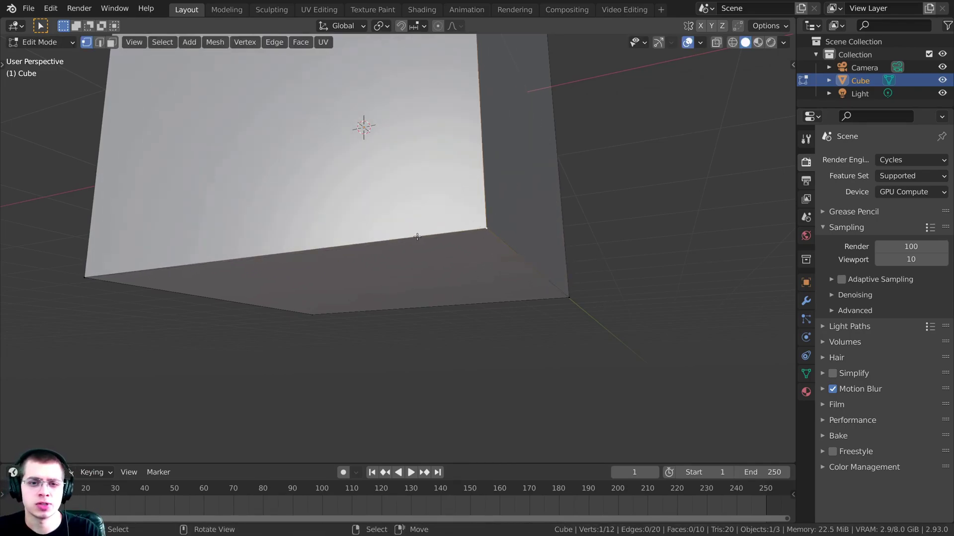
Step: Select the cube's entire mesh and duplicate it in place, cancelling the move of the copy
middle_drag(417, 237, 272, 240)
middle_drag(465, 272, 364, 296)
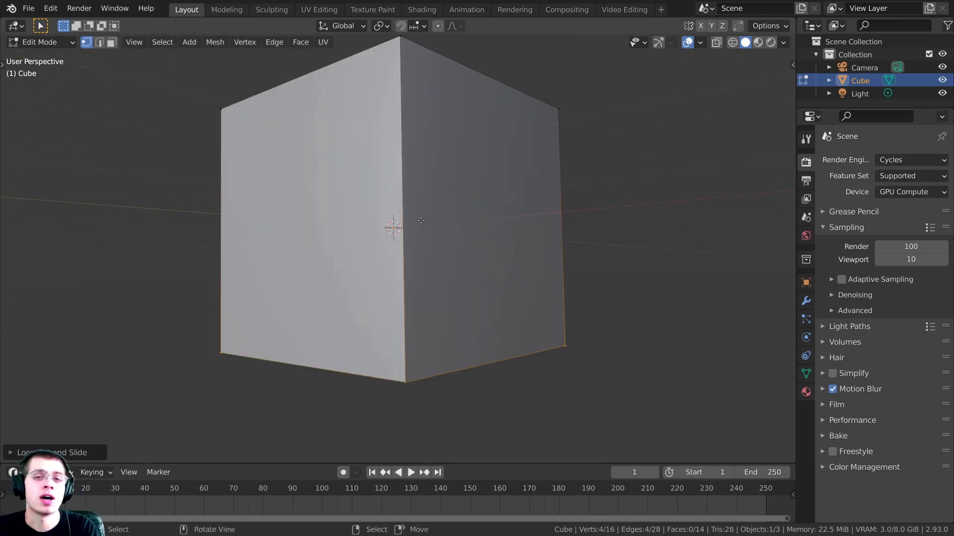
scroll(420, 213, down, 1)
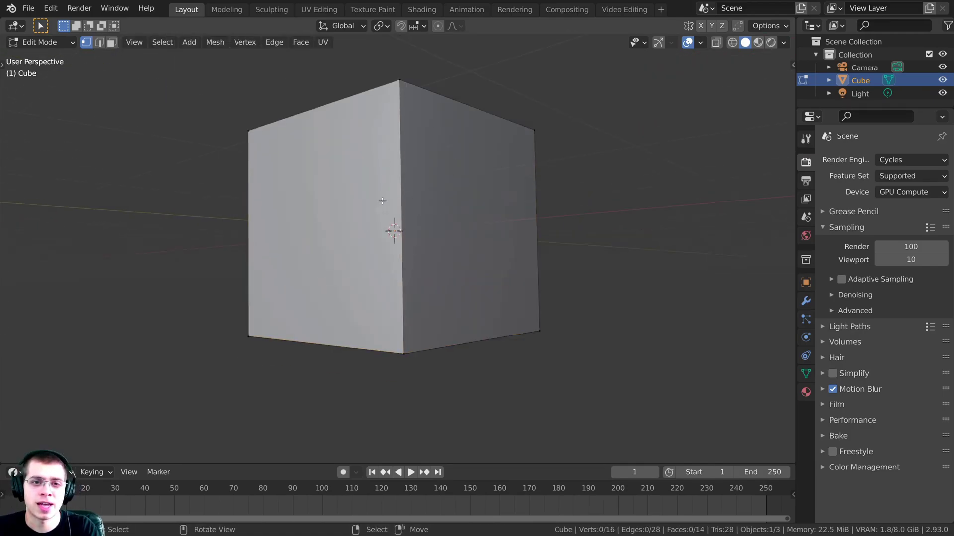
key(a)
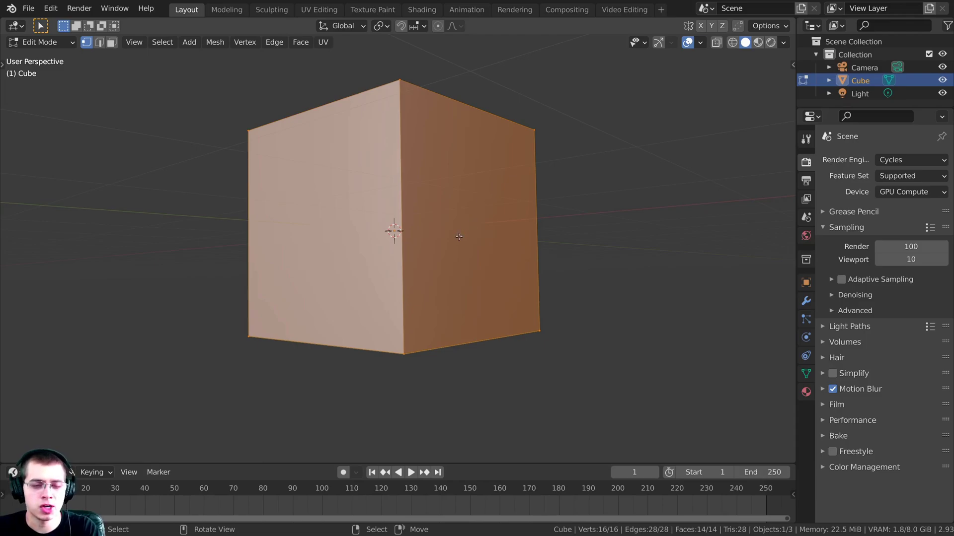
key(shift+d)
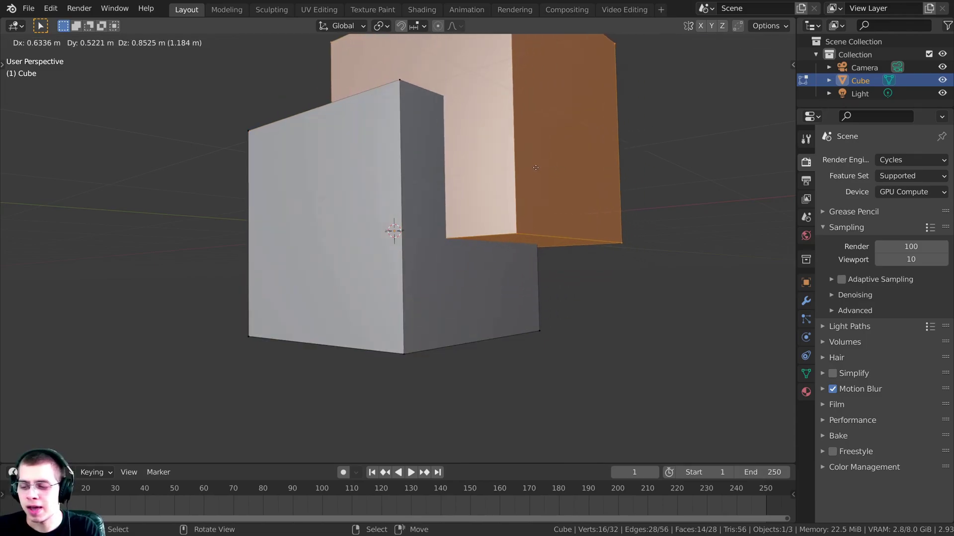
right_click(541, 140)
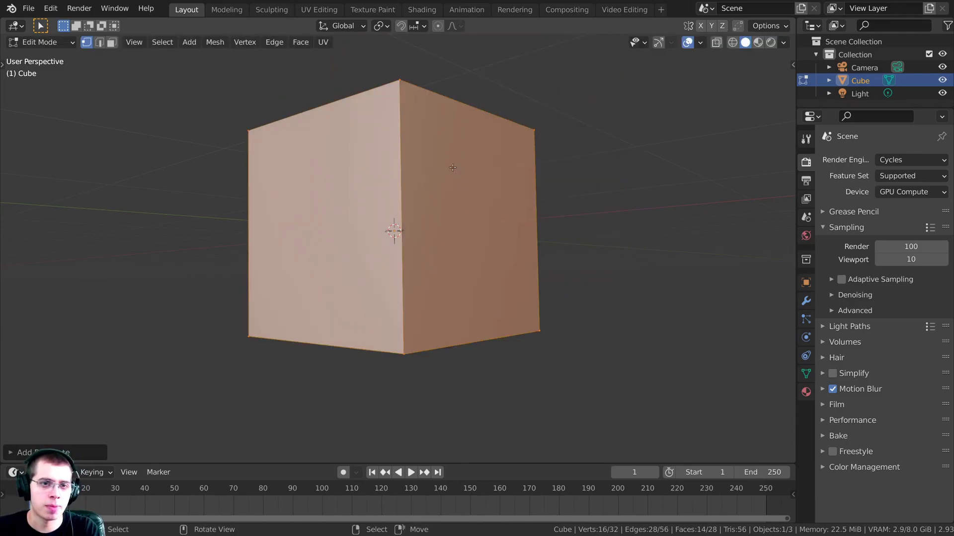
Step: Check the cube's upper corner for duplicate geometry by moving one vertex aside and cancelling the move
shift+middle_drag(404, 110, 410, 206)
scroll(408, 189, up, 2)
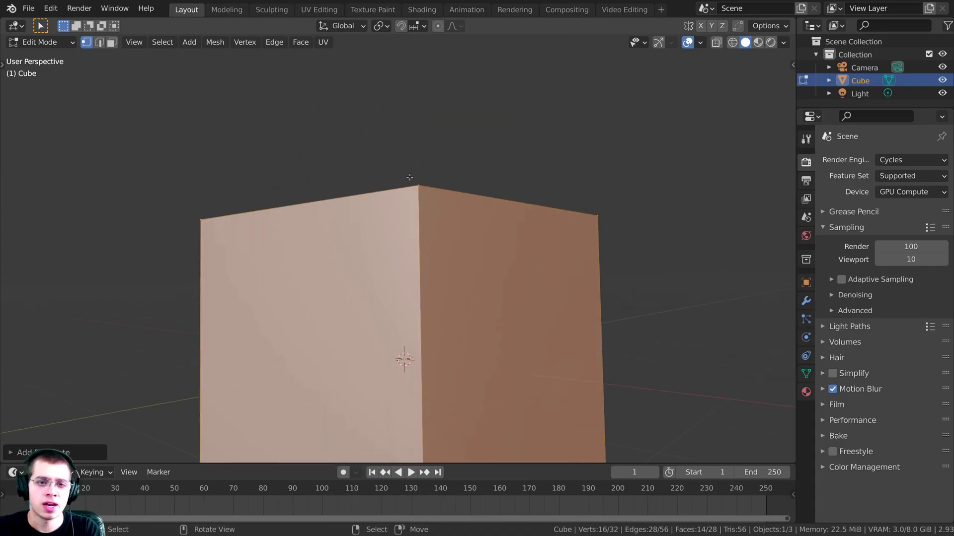
right_click(418, 182)
key(g)
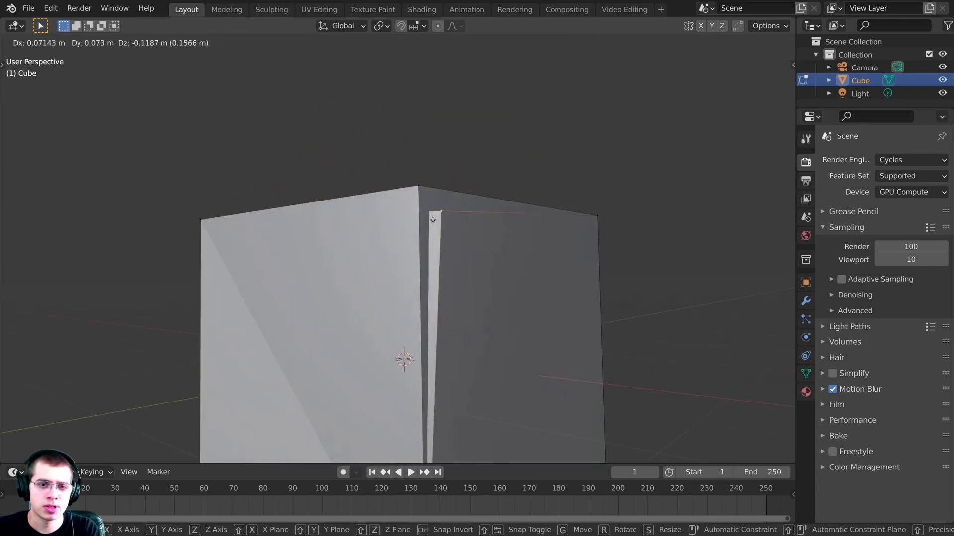
right_click(434, 185)
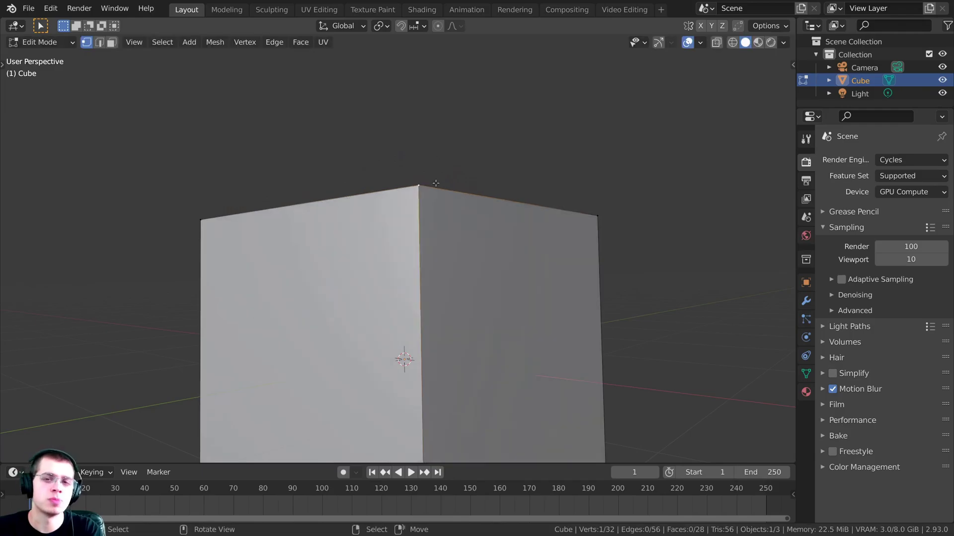
Step: Inspect the flat face above the cube for overlapping copies, test-moving its upper corner vertex and cancelling each move
shift+middle_drag(529, 251, 532, 161)
scroll(504, 207, down, 1)
middle_drag(547, 130, 543, 119)
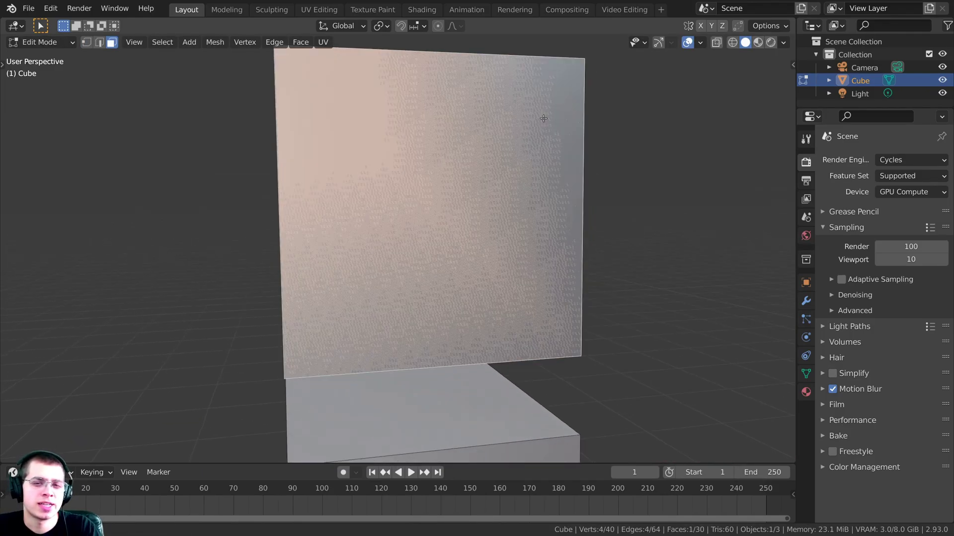
shift+middle_drag(437, 145, 438, 168)
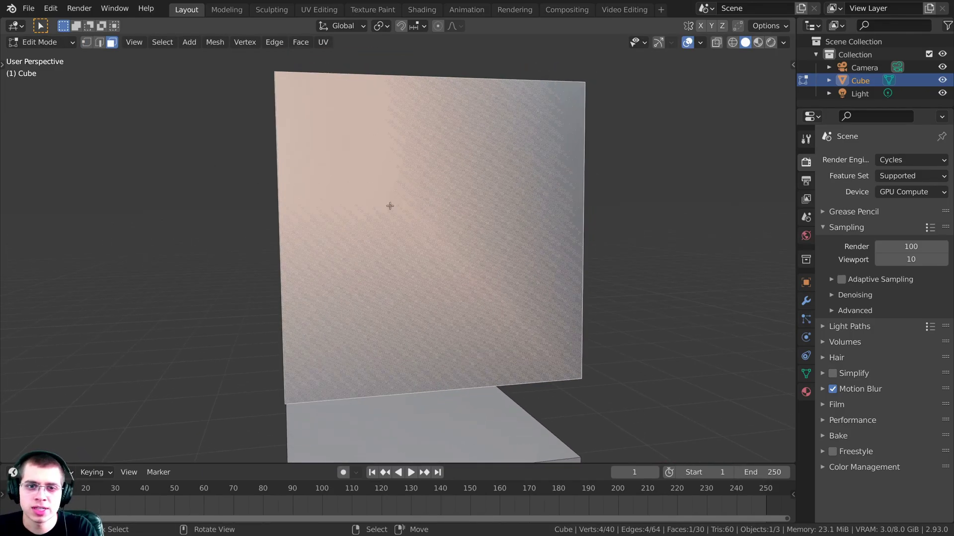
scroll(505, 134, up, 2)
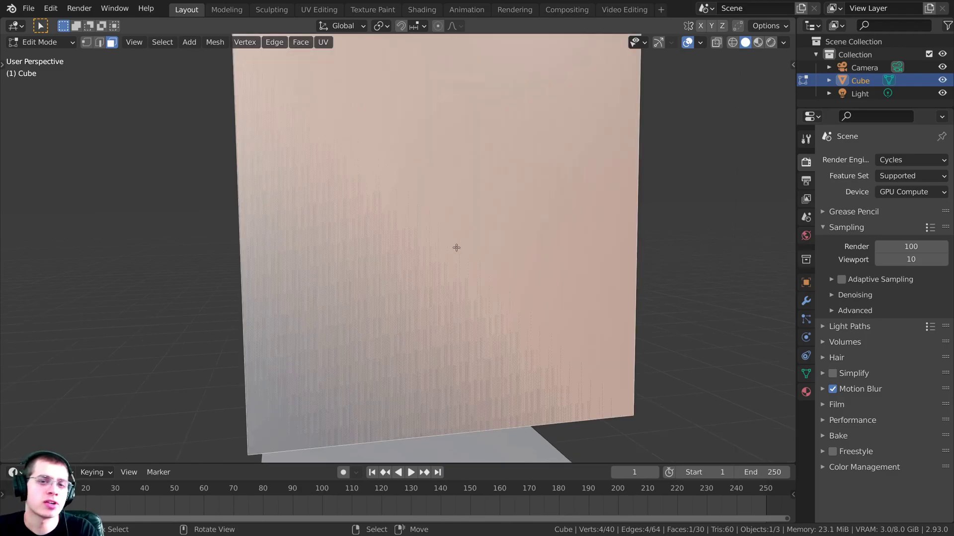
scroll(449, 215, down, 1)
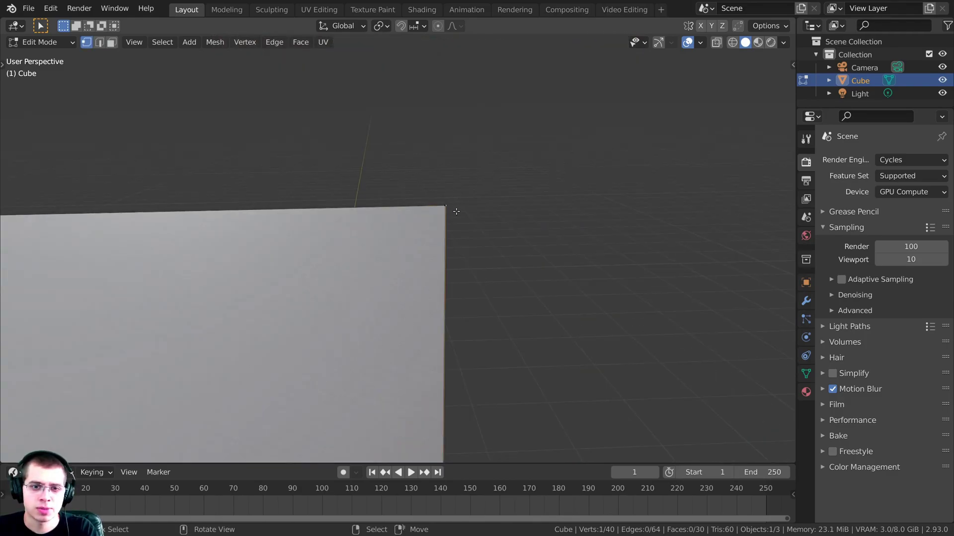
key(g)
right_click(488, 195)
key(g)
right_click(482, 212)
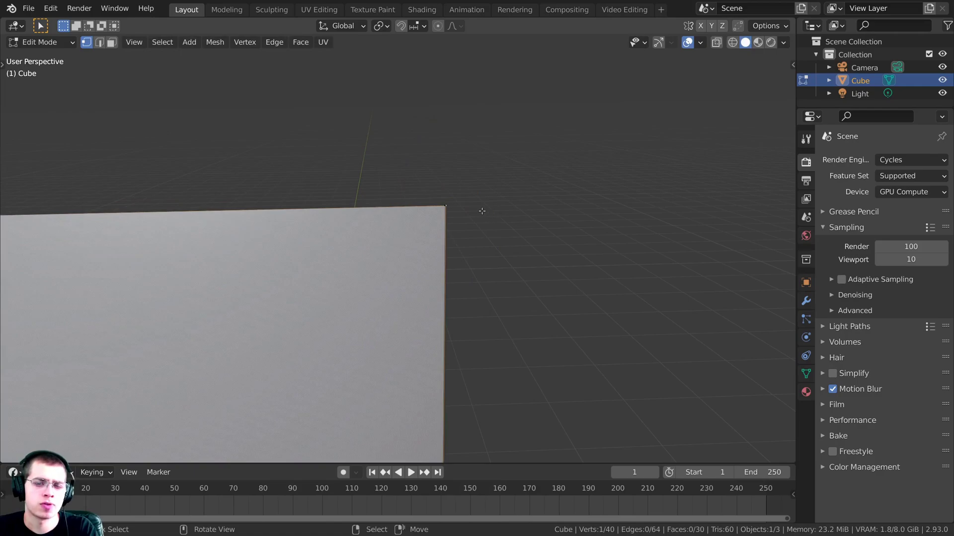
key(KP_Decimal)
middle_drag(557, 204, 412, 197)
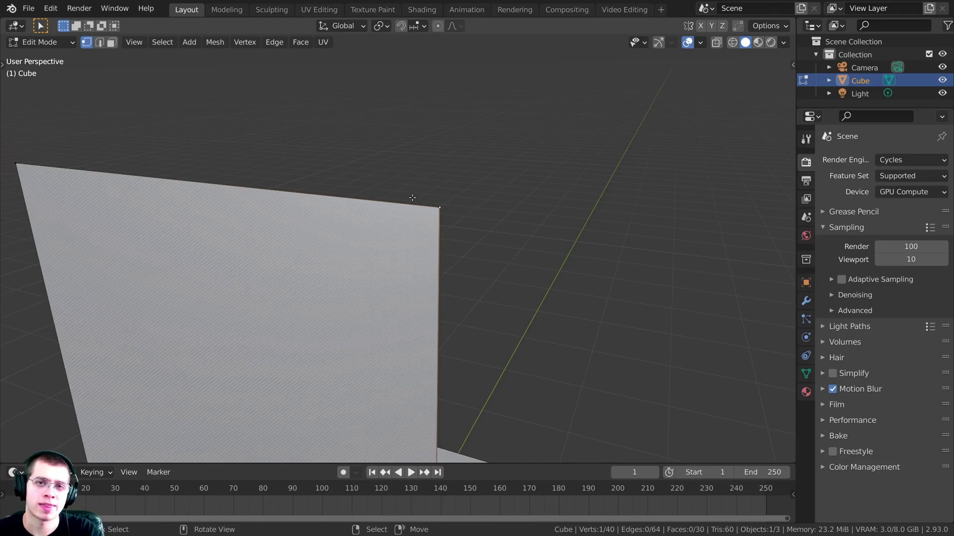
middle_drag(413, 197, 364, 165)
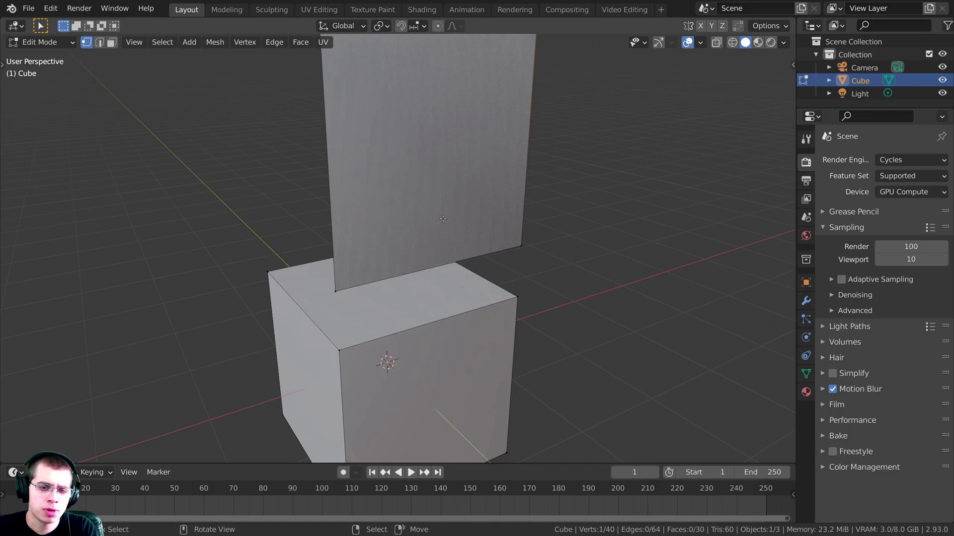
middle_drag(443, 218, 457, 177)
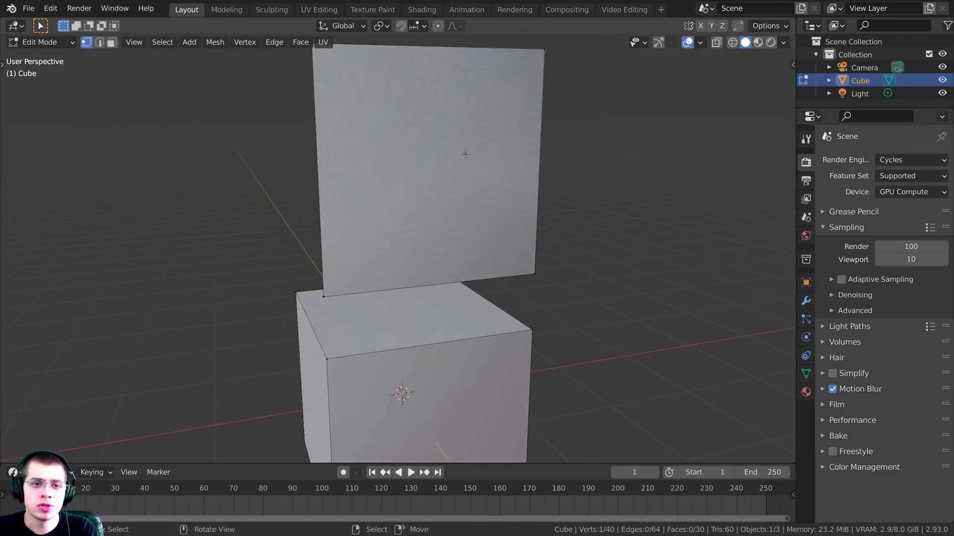
Step: Select all geometry of the mesh in vertex select mode and merge the vertices by distance
key(Tab)
key(Tab)
scroll(376, 165, down, 3)
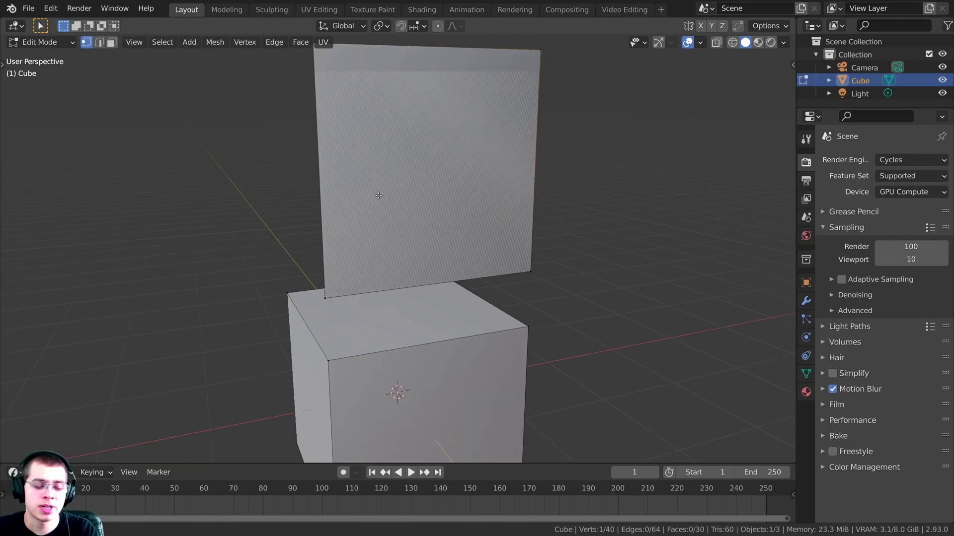
key(a)
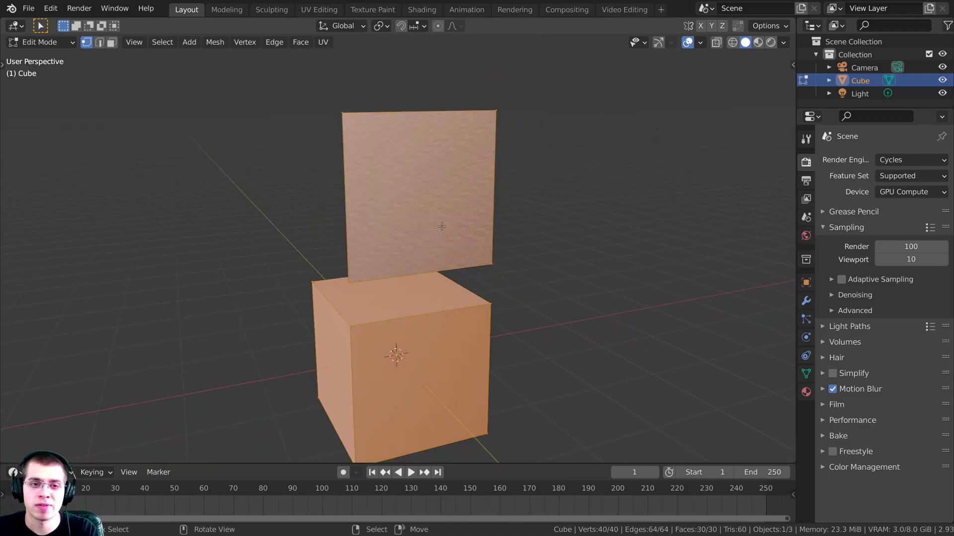
middle_drag(442, 226, 478, 183)
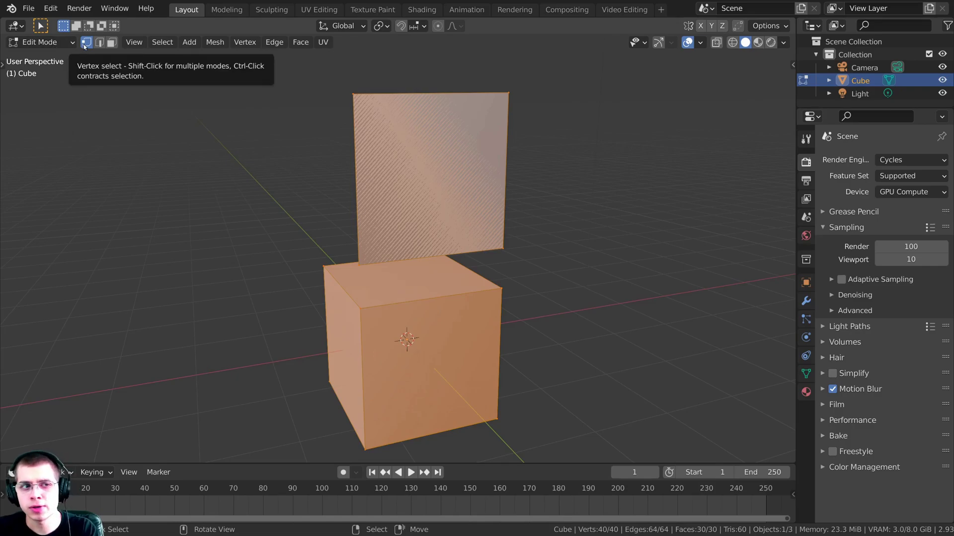
middle_drag(437, 211, 418, 206)
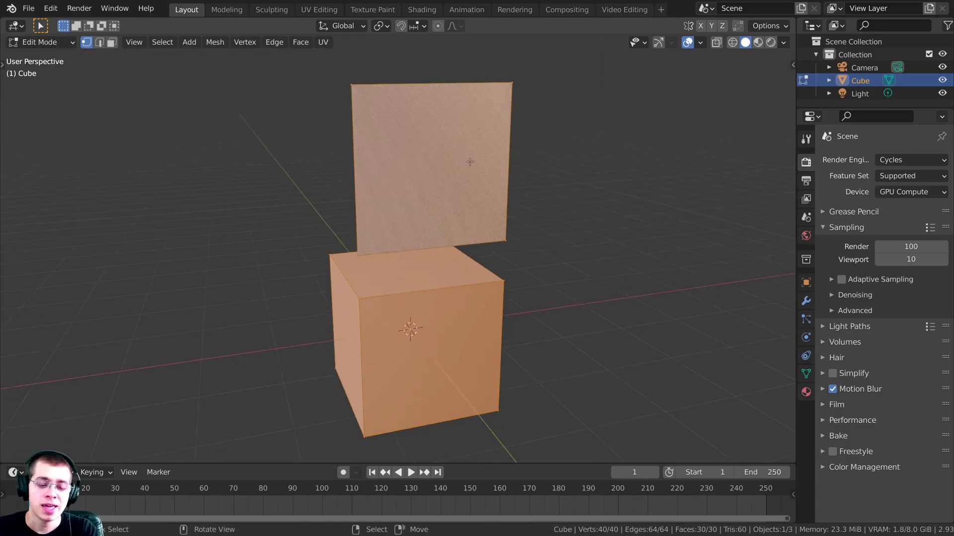
key(m)
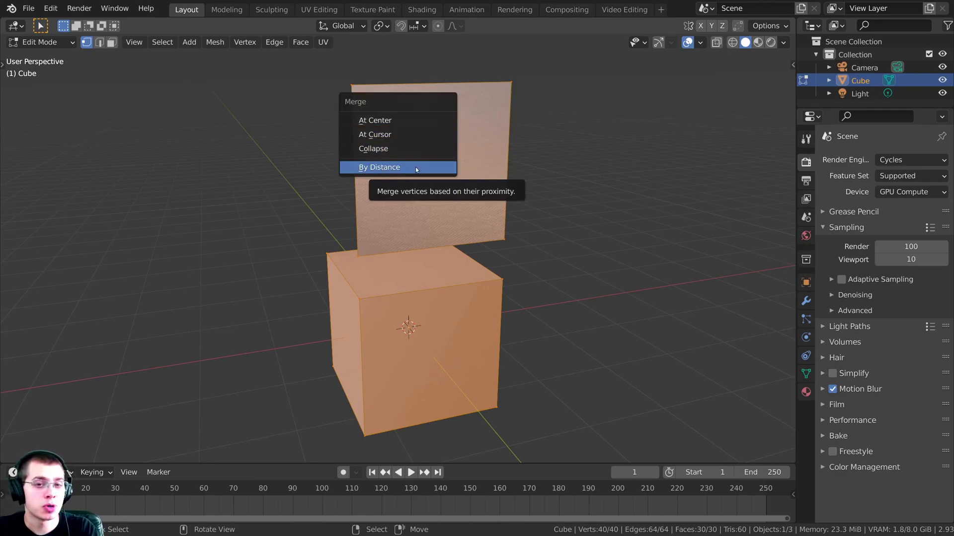
click(390, 168)
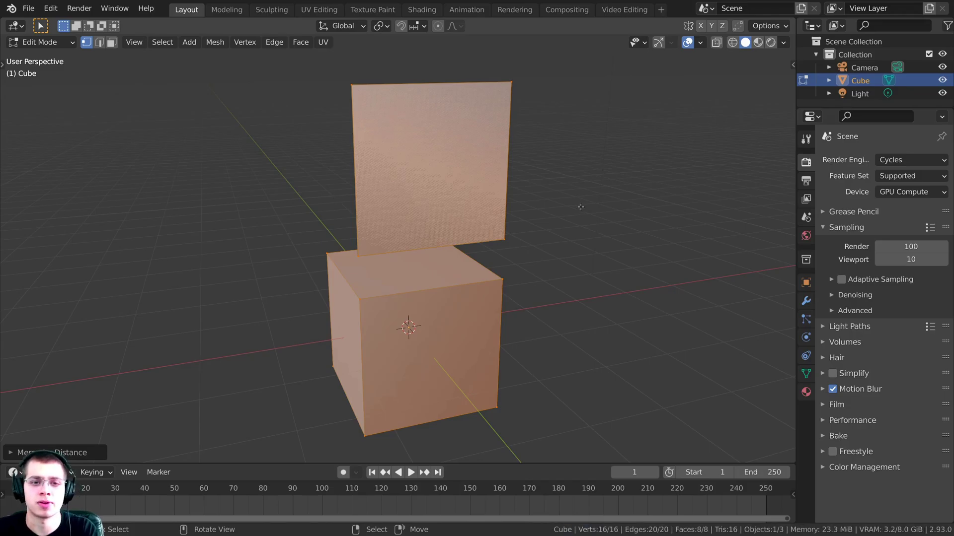
Step: Check the merged cube's upper corner for leftover duplicates by moving its vertex and cancelling the move
scroll(581, 207, up, 4)
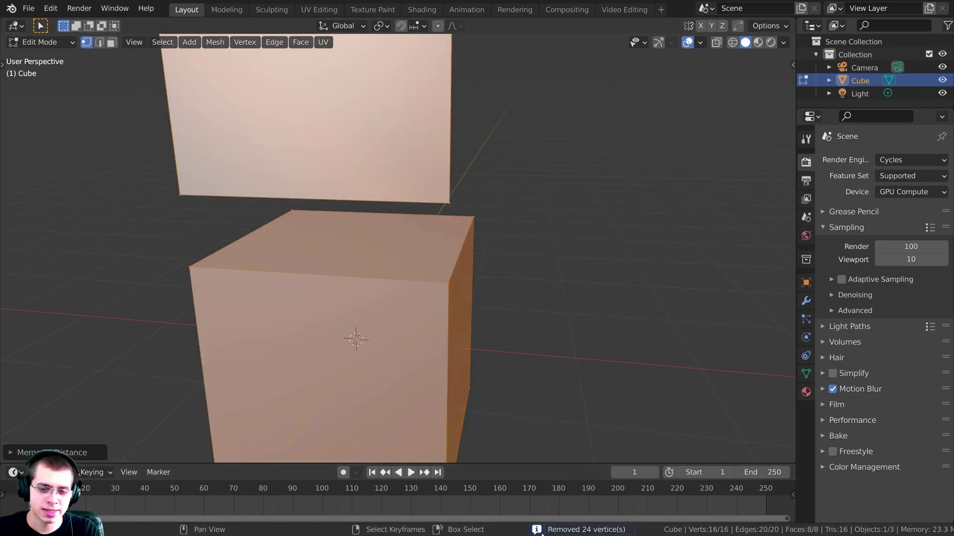
middle_drag(544, 282, 572, 256)
scroll(545, 232, up, 3)
click(528, 217)
scroll(532, 226, up, 1)
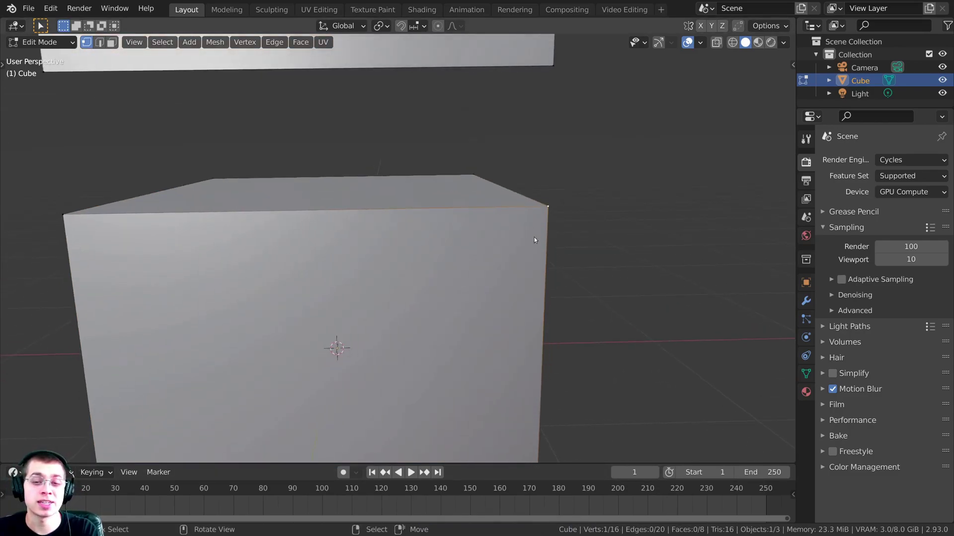
key(g)
right_click(504, 197)
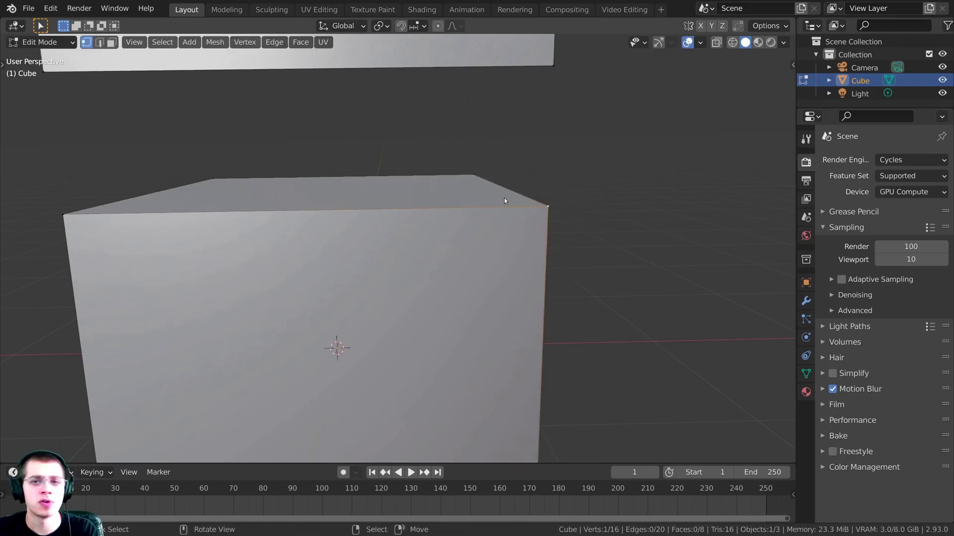
Step: Examine the upper corner of the flat face above the cube for vertices lying very close together
shift+middle_drag(503, 130, 454, 285)
scroll(454, 287, down, 6)
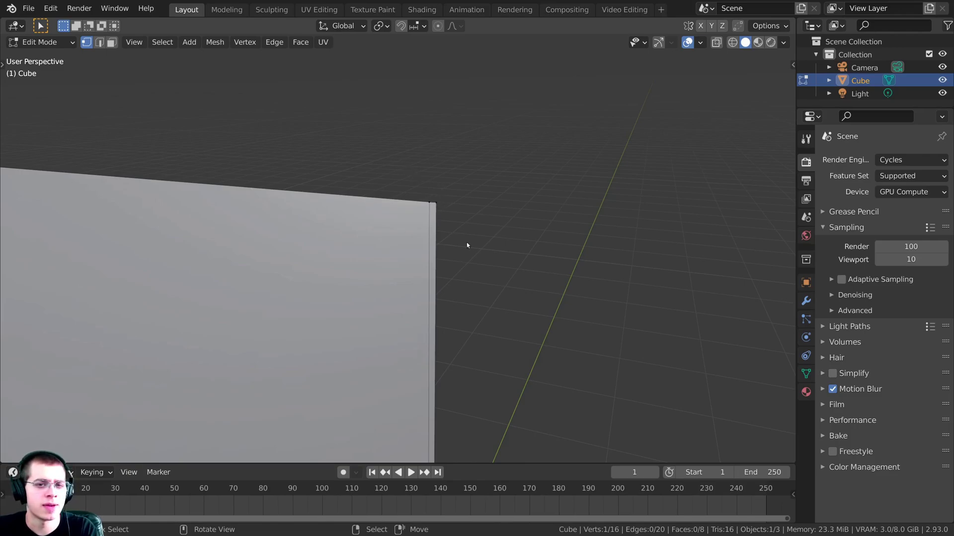
scroll(438, 227, down, 2)
scroll(437, 225, down, 1)
shift+middle_drag(416, 232, 512, 139)
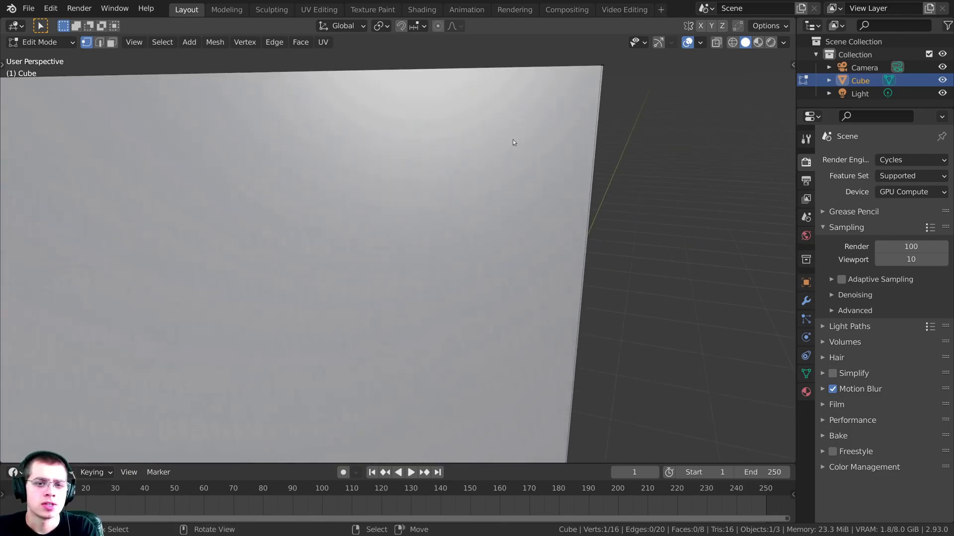
scroll(513, 139, down, 3)
click(497, 106)
shift+middle_drag(405, 201, 430, 179)
Step: Select the whole mesh again and repeat Merge by Distance on its remaining vertices
key(a)
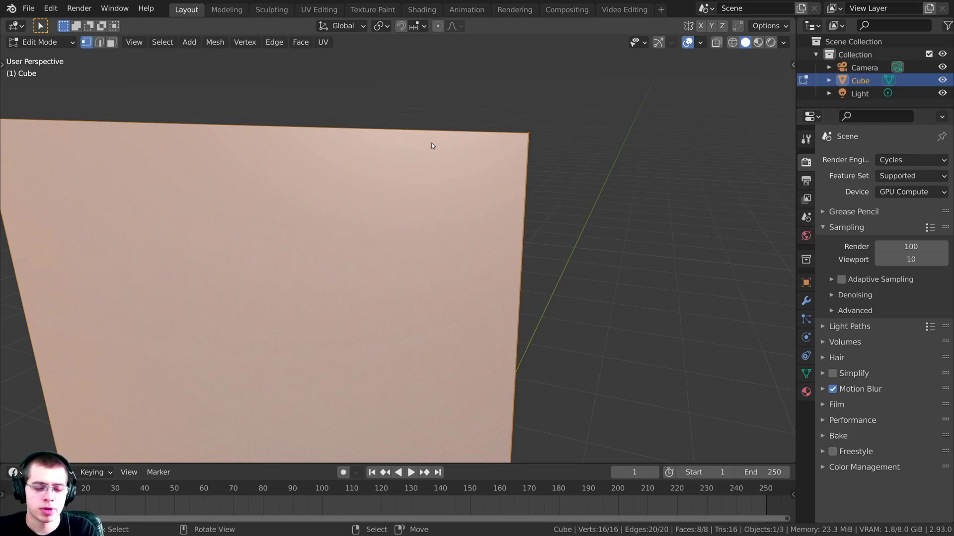
key(m)
click(376, 144)
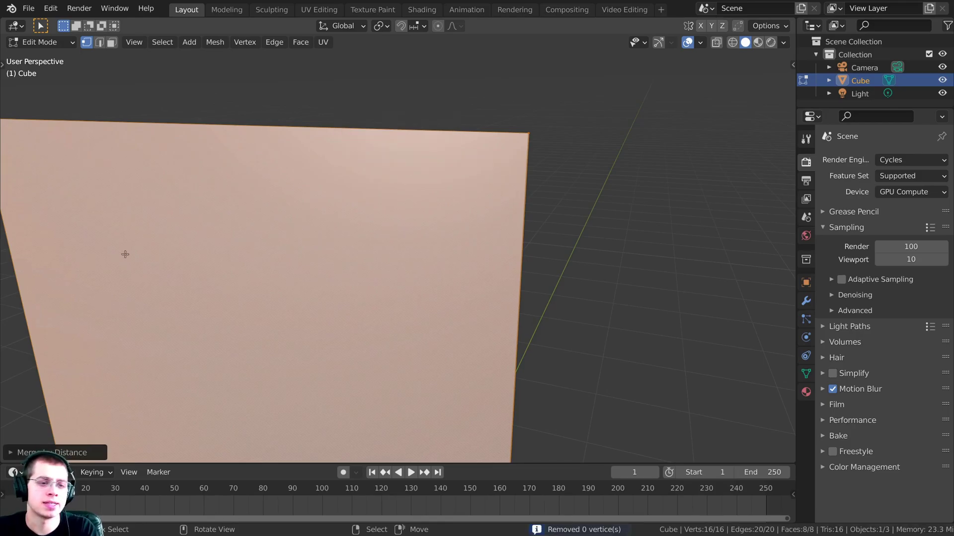
Step: Set the Merge by Distance threshold to 0.01 m for the selected mesh
click(14, 453)
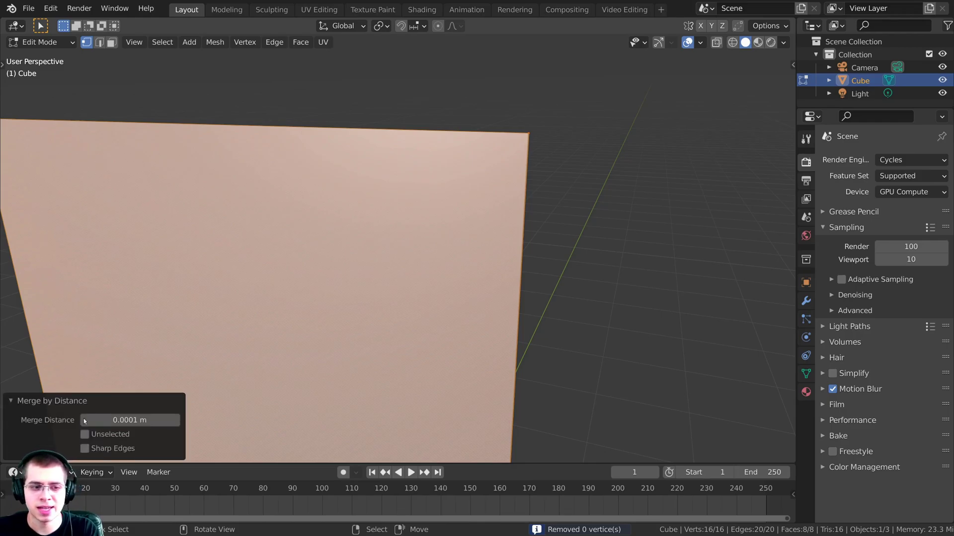
click(112, 422)
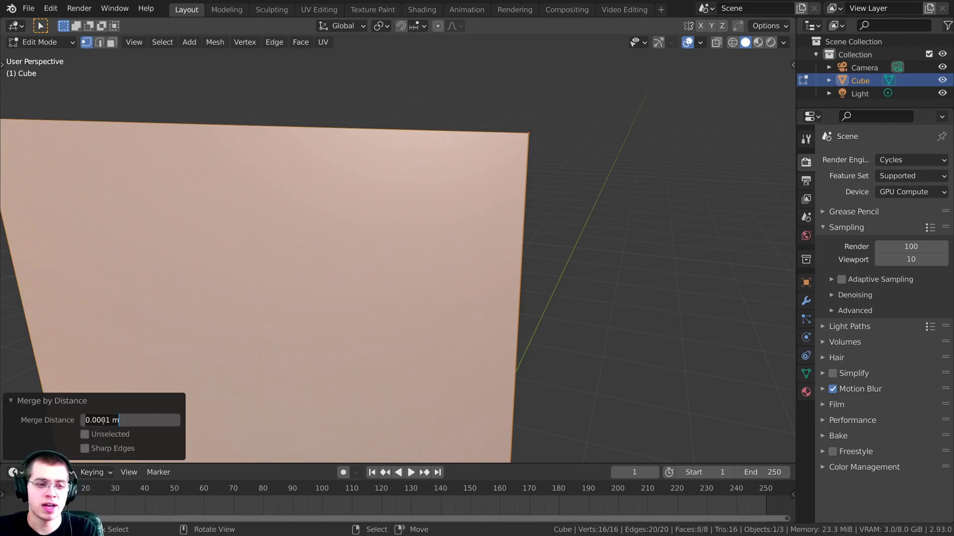
text(0.01)
key(Return)
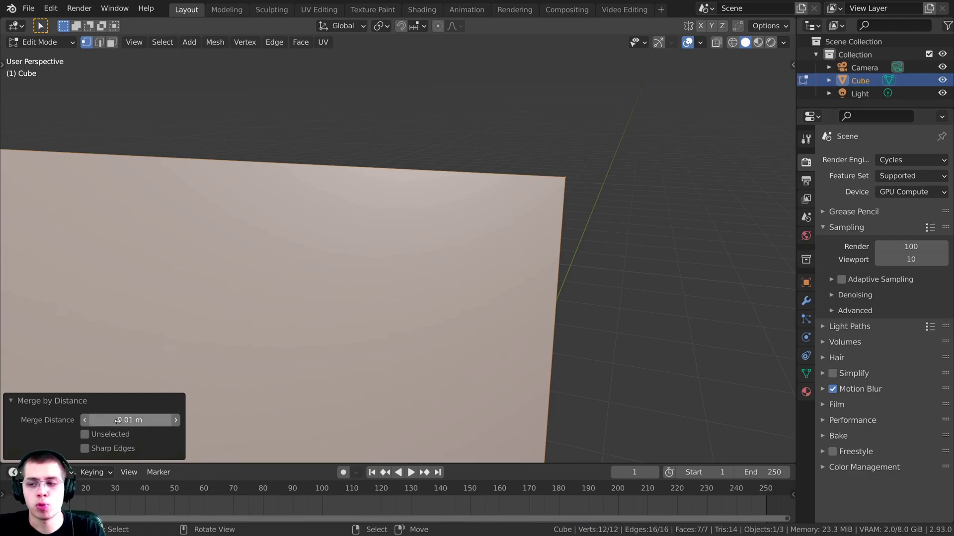
Step: Check the flat face's upper corner for leftover duplicates by selecting and test-moving its vertex
middle_drag(490, 242, 479, 238)
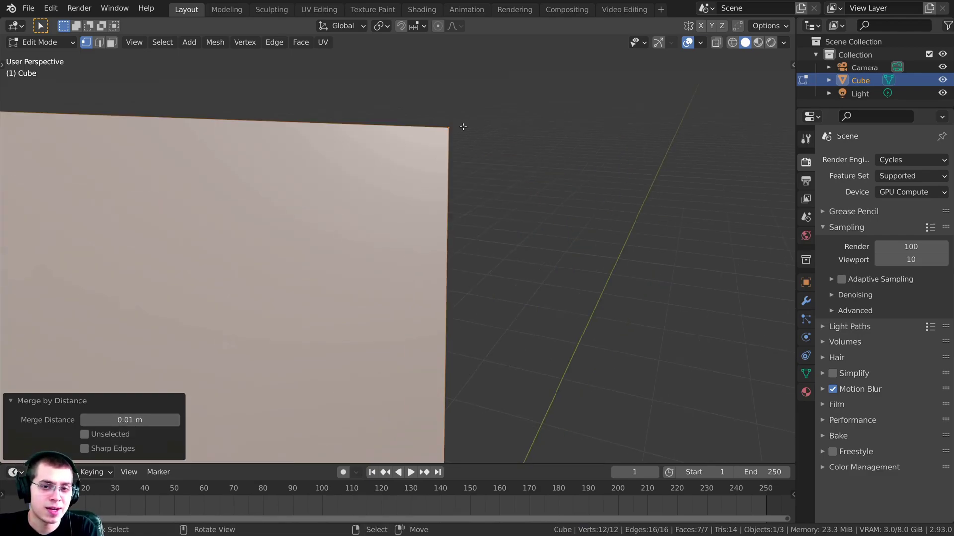
scroll(377, 222, down, 3)
middle_drag(377, 223, 412, 226)
click(425, 208)
middle_drag(468, 288, 388, 229)
key(g)
right_click(508, 229)
scroll(458, 285, down, 4)
key(g)
click(397, 252)
middle_drag(351, 267, 477, 213)
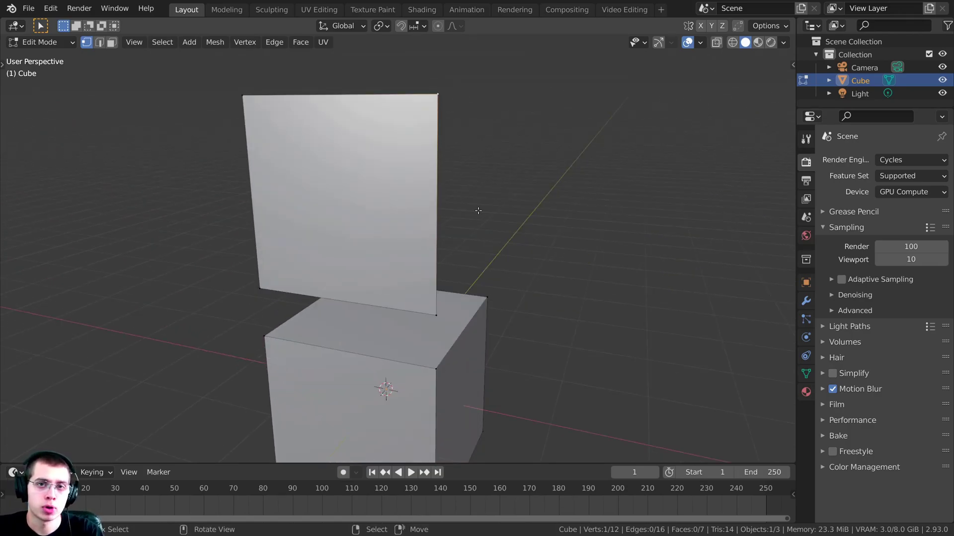
shift+middle_drag(459, 236, 469, 186)
key(Tab)
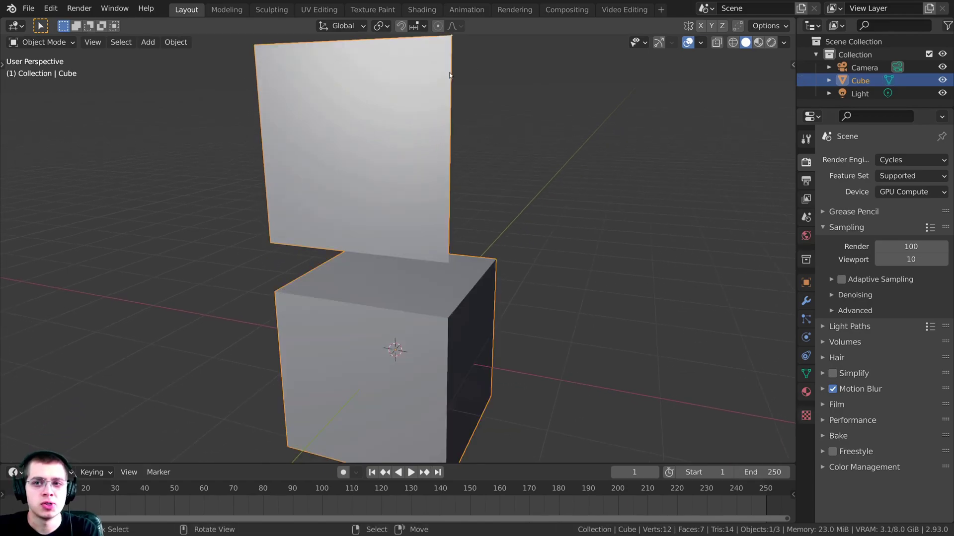
key(Tab)
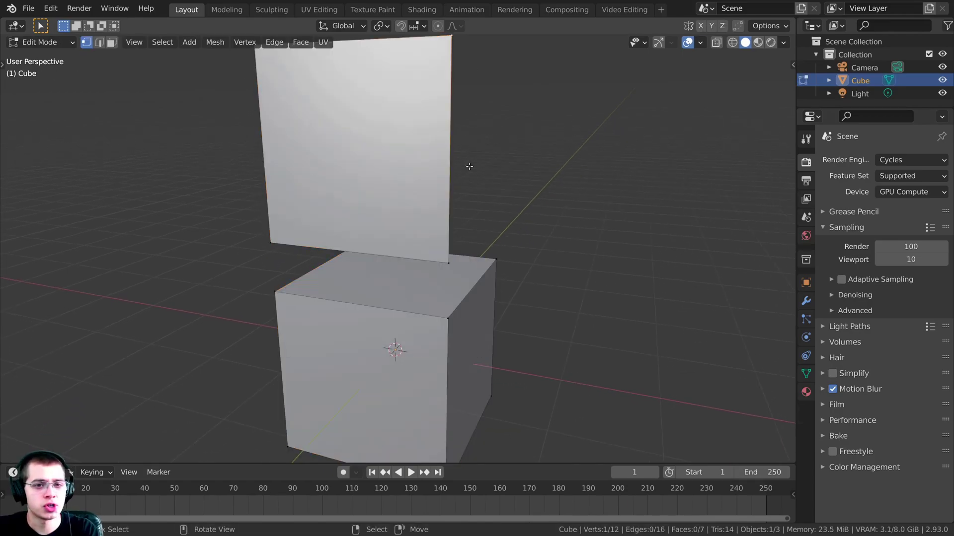
Step: Turn on Auto Merge Vertices and slide a new single loop cut fully onto the cube's bottom edges with factor 1.000
click(738, 27)
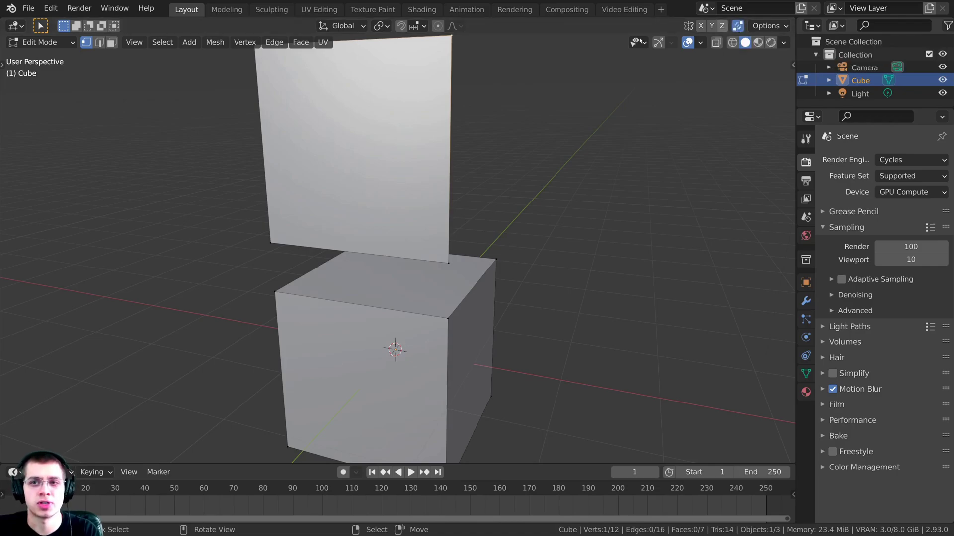
middle_drag(446, 237, 499, 144)
key(ctrl+r)
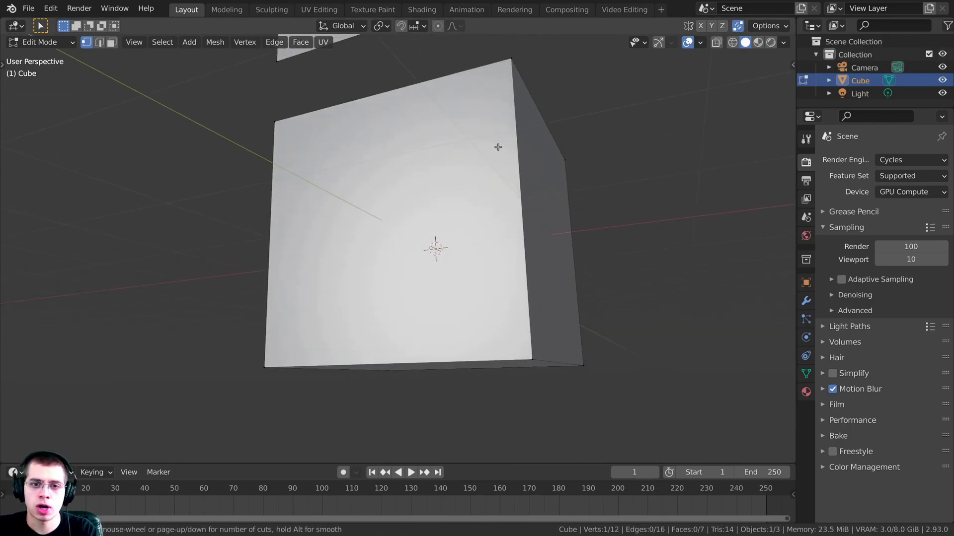
click(514, 159)
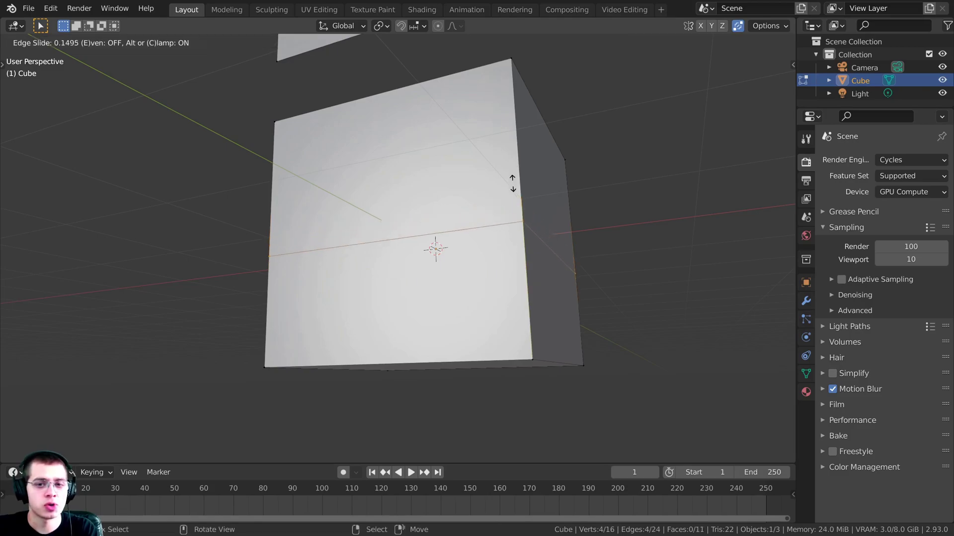
click(564, 369)
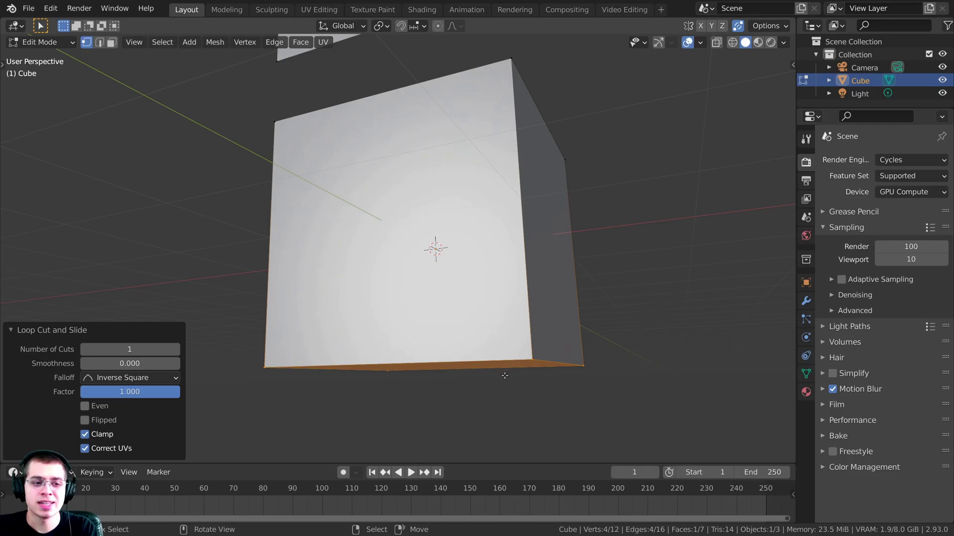
Step: Check the cube's bottom corner for duplicate vertices by test-moving its vertex with Auto Merge enabled
middle_drag(505, 375, 479, 270)
scroll(479, 270, up, 4)
key(g)
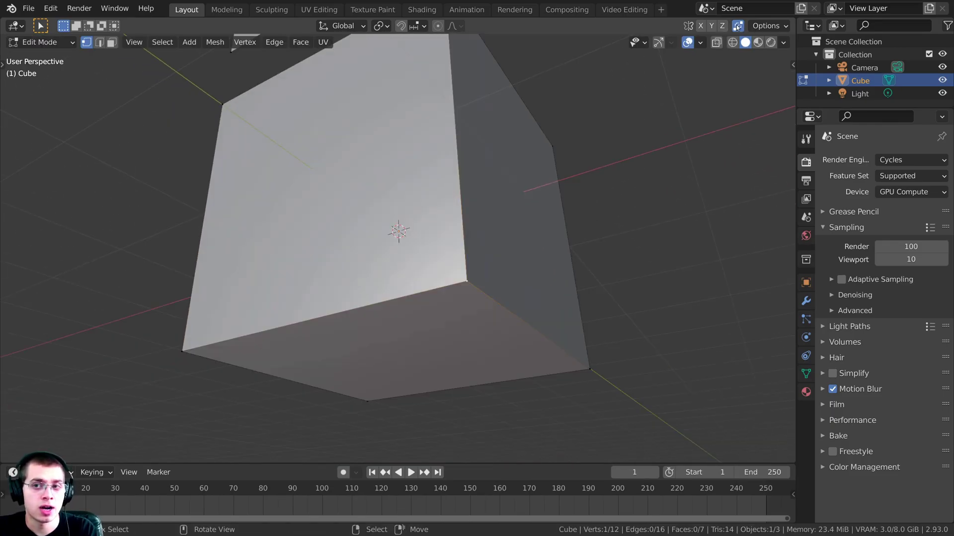
Step: Turn off Auto Merge Vertices and slide another single loop cut onto the cube's bottom edges with factor 1.000
click(738, 26)
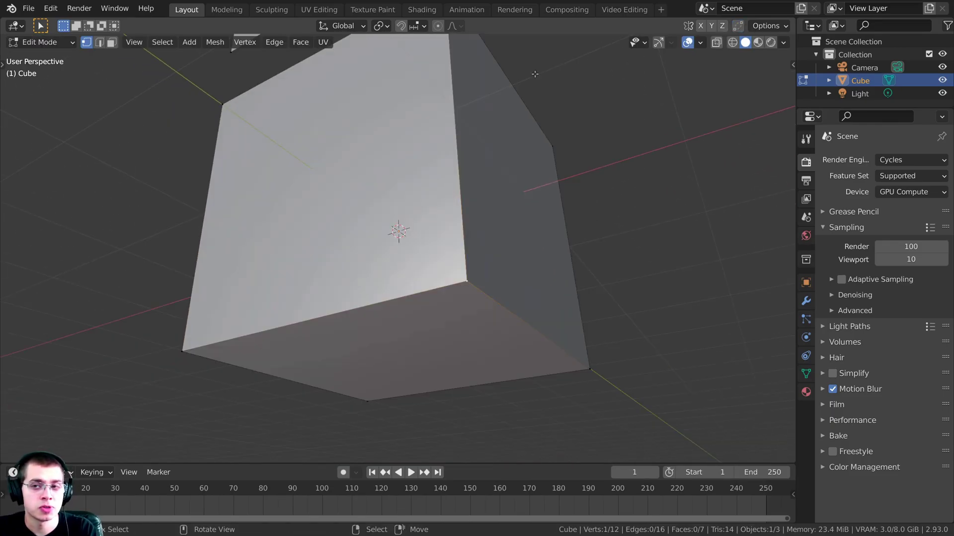
key(ctrl+r)
click(449, 97)
click(450, 301)
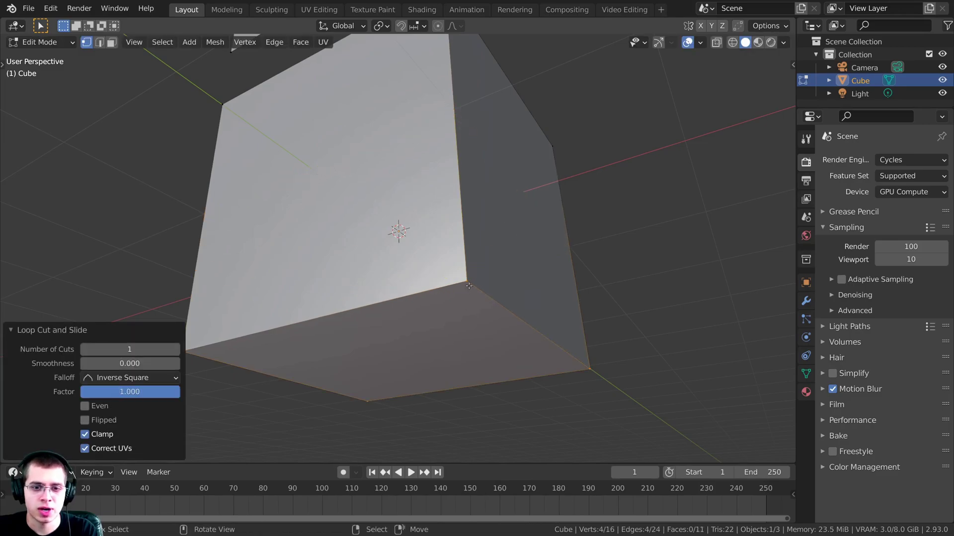
Step: Check the near bottom corner for an overlapping vertex by moving the selected one and cancelling the move
right_click(459, 288)
key(g)
right_click(464, 271)
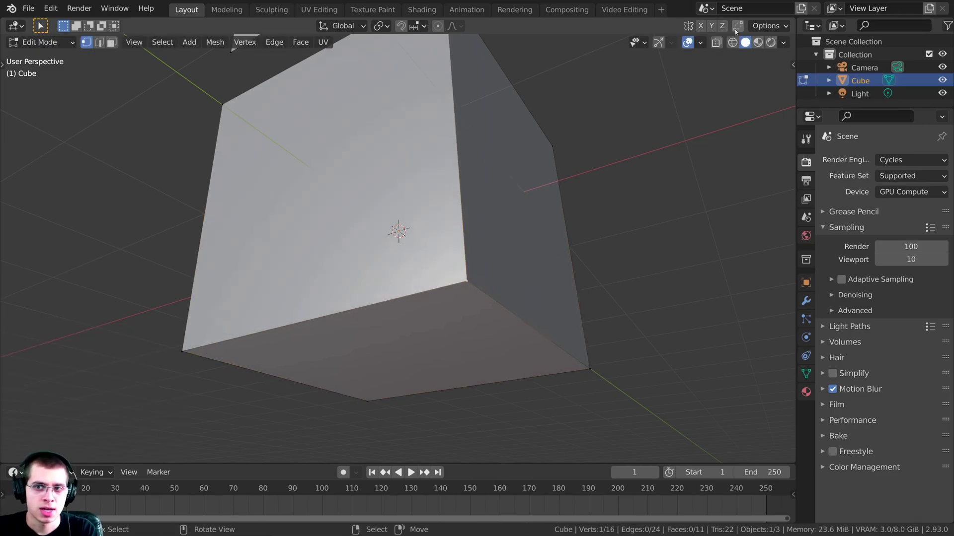
Step: Turn Auto Merge Vertices back on and merge the overlapping vertices by confirming a zero-distance move of the whole mesh
click(735, 28)
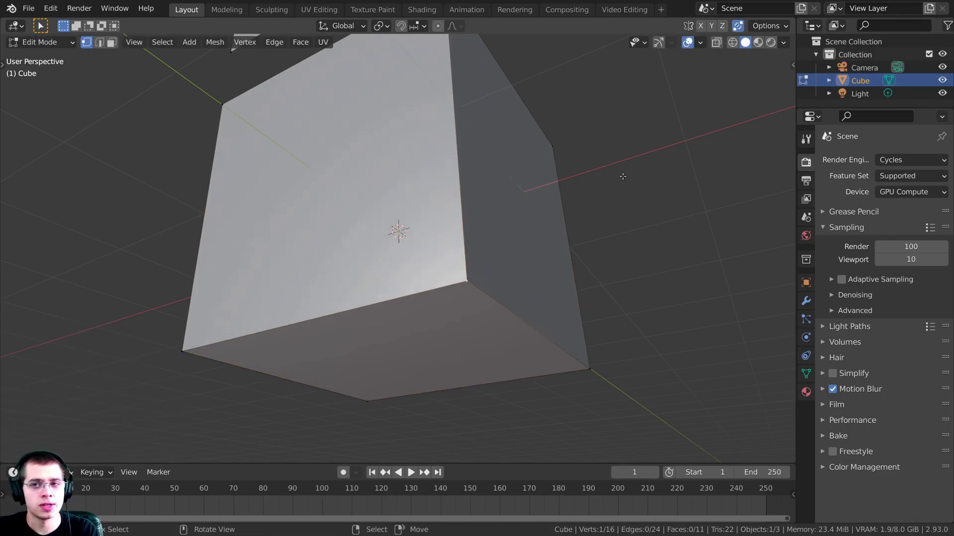
key(a)
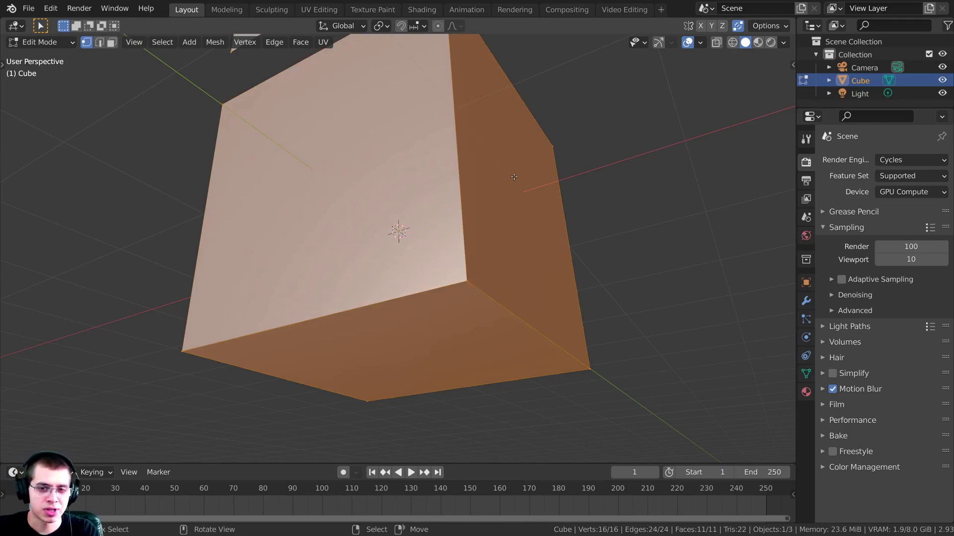
key(g)
click(514, 177)
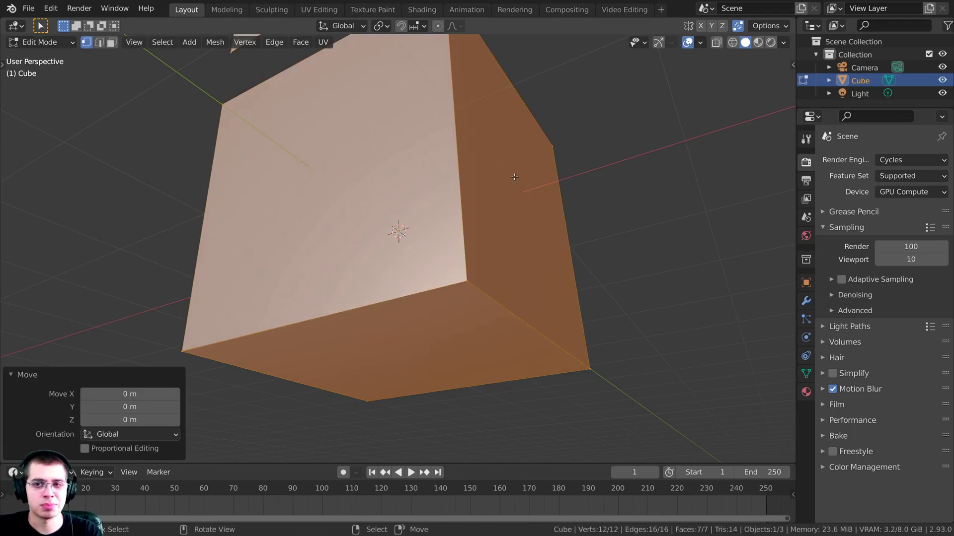
Step: Check that the near bottom corner has no duplicates left by moving its vertex and cancelling the move
right_click(462, 279)
middle_drag(536, 276, 613, 260)
key(g)
right_click(425, 288)
middle_drag(426, 333, 385, 363)
scroll(385, 363, down, 2)
middle_drag(634, 98, 612, 96)
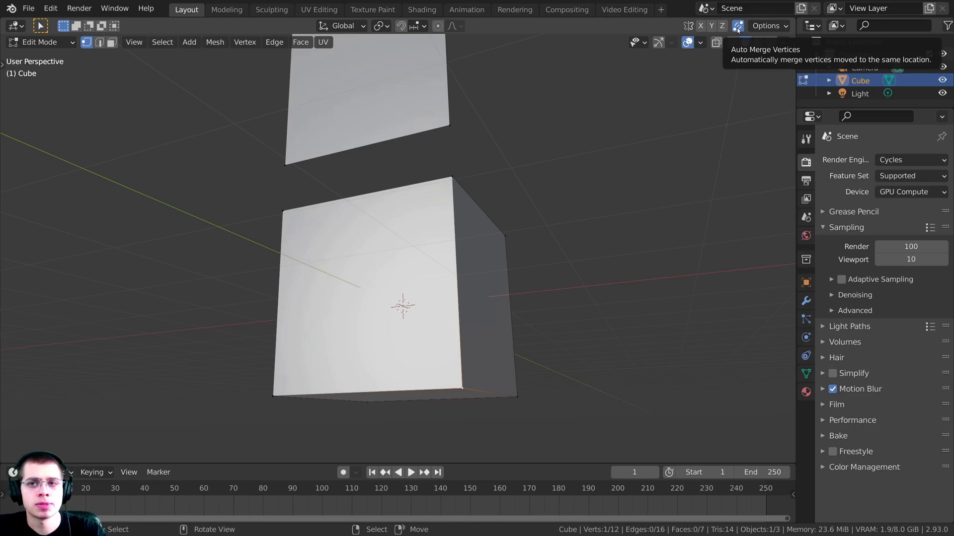
scroll(603, 175, down, 1)
middle_drag(603, 176, 576, 160)
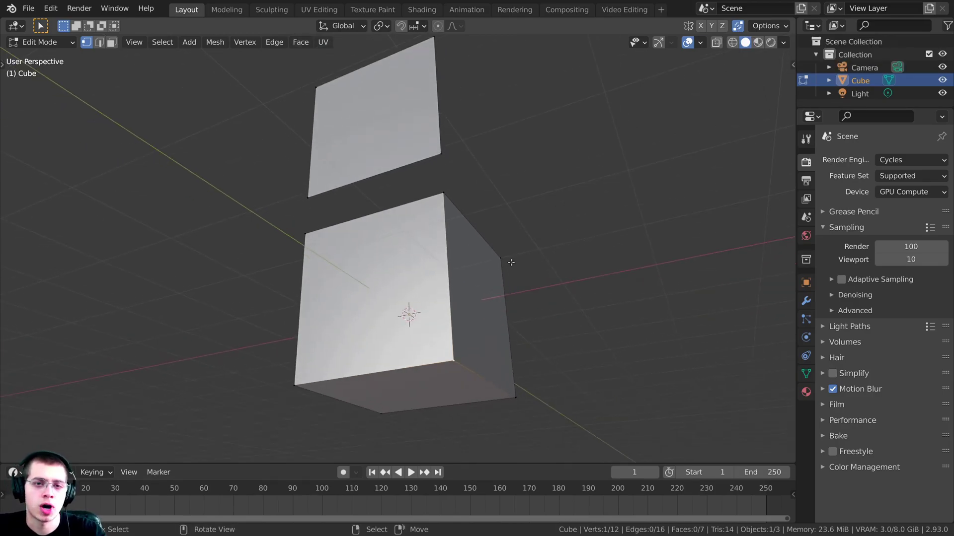
scroll(511, 262, up, 1)
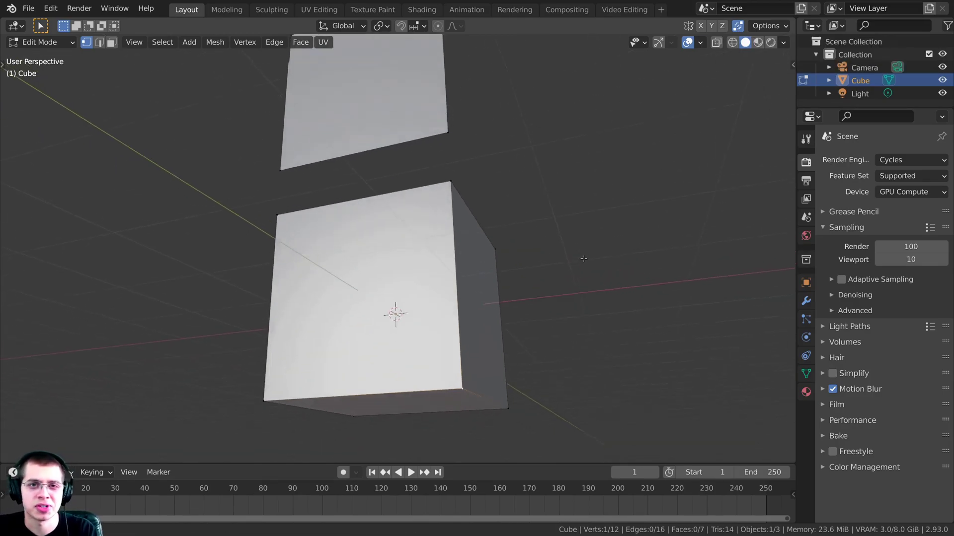